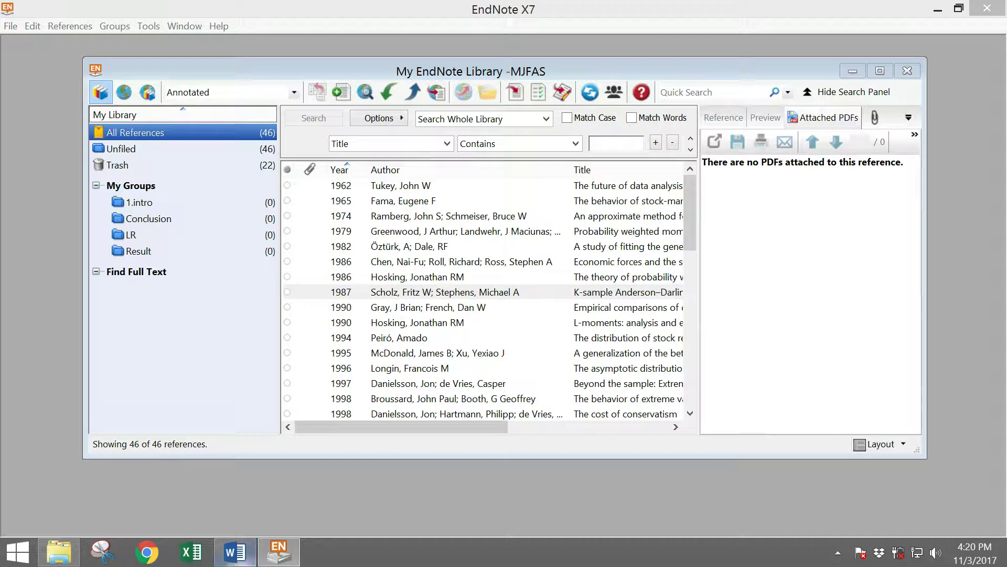
Switch to Word and insert the first 2001 book citation, "An introduction to statistical modeling of extreme values", below the ~FIX CRASHINNG ENDNOTE~ line.
left_click(235, 552)
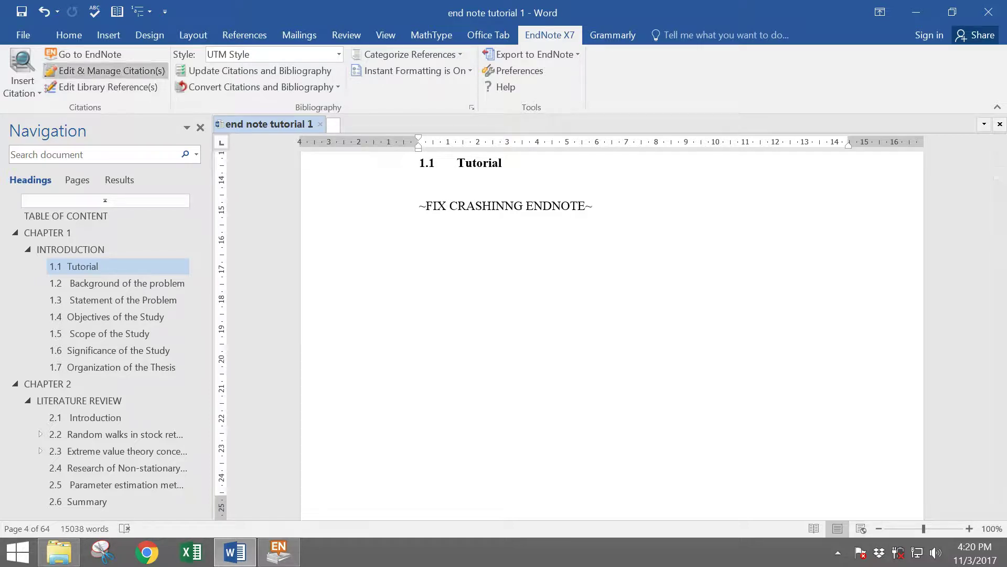
left_click(69, 35)
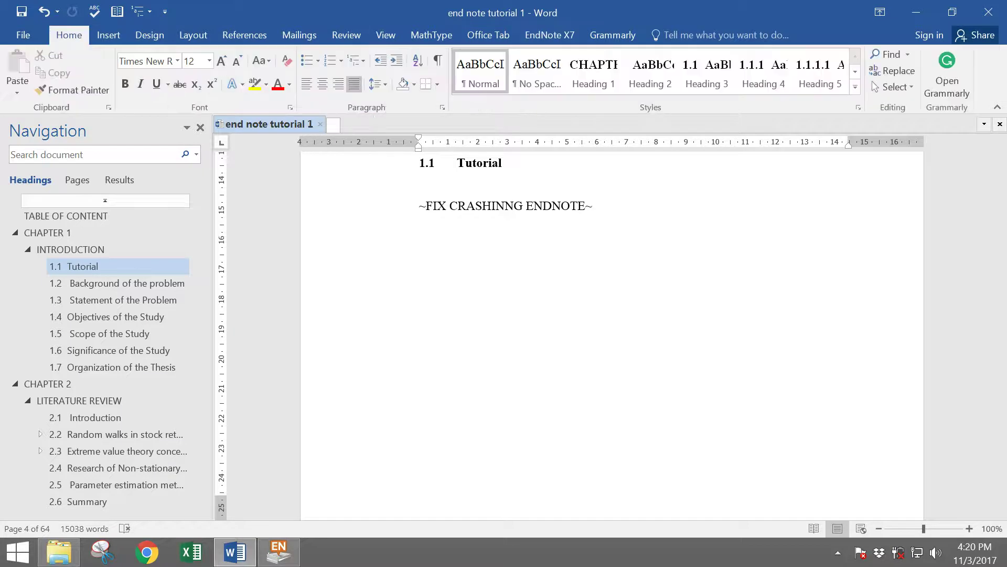
left_click(549, 35)
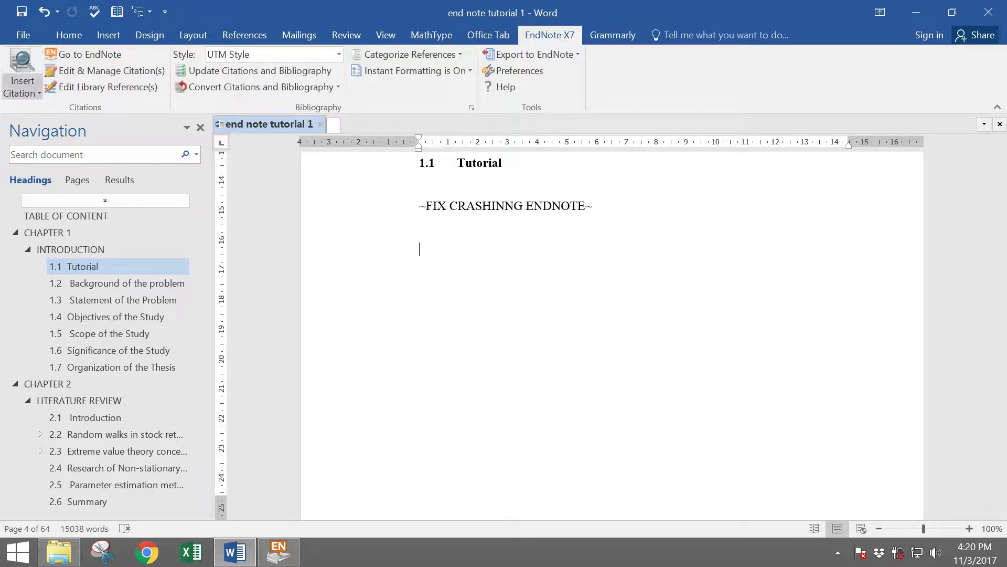
left_click(22, 84)
left_click(52, 110)
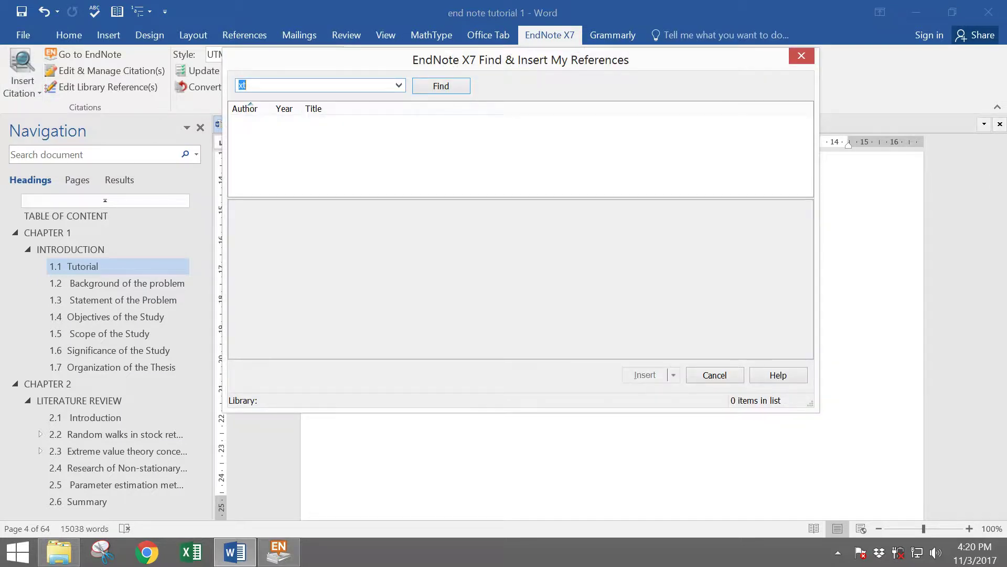
key("BackSpace")
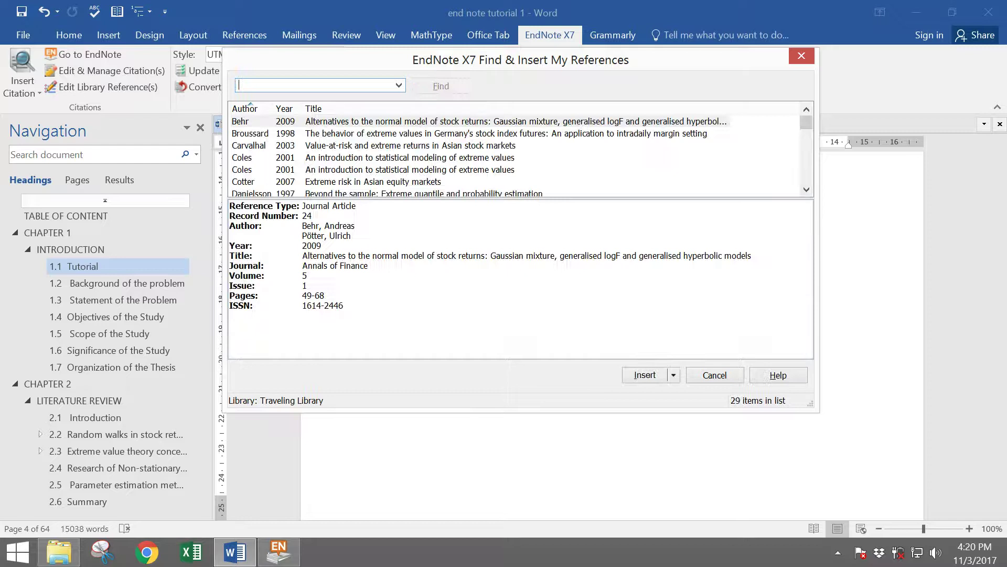
left_click(409, 157)
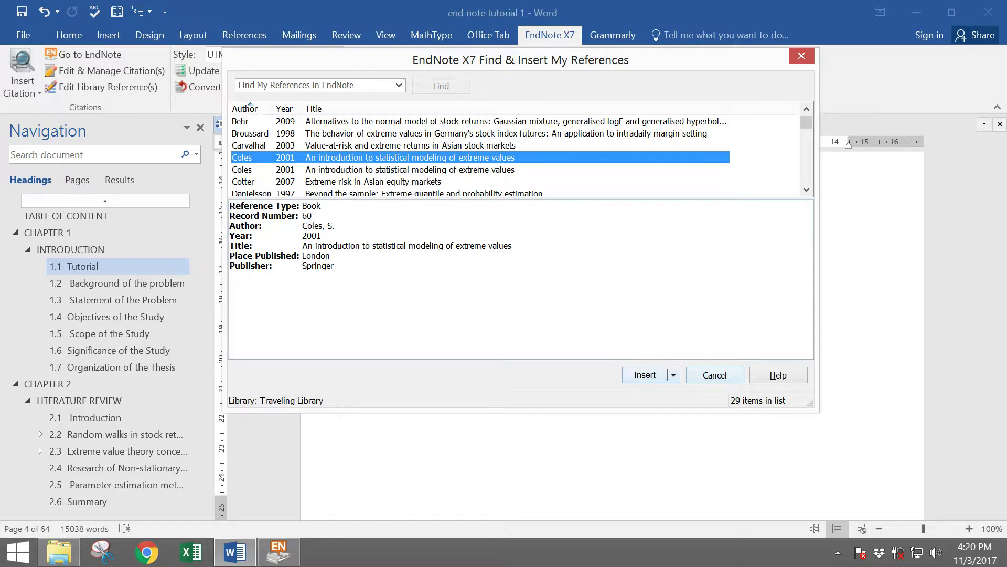
left_click(645, 375)
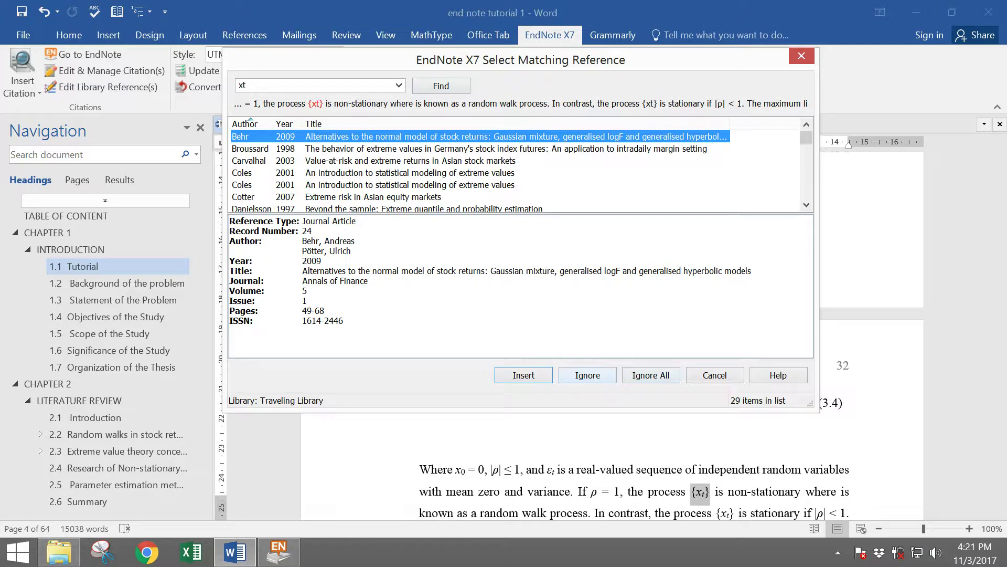
Ignore the proposed reference match for {xt} and return to section 1.1 Tutorial.
left_click(587, 375)
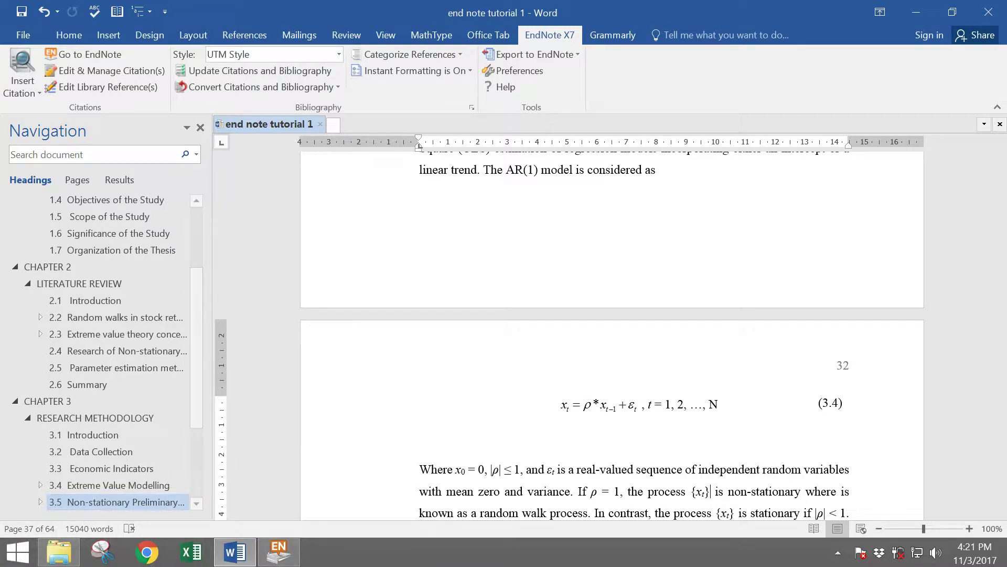
scroll(105, 266, "up", 3)
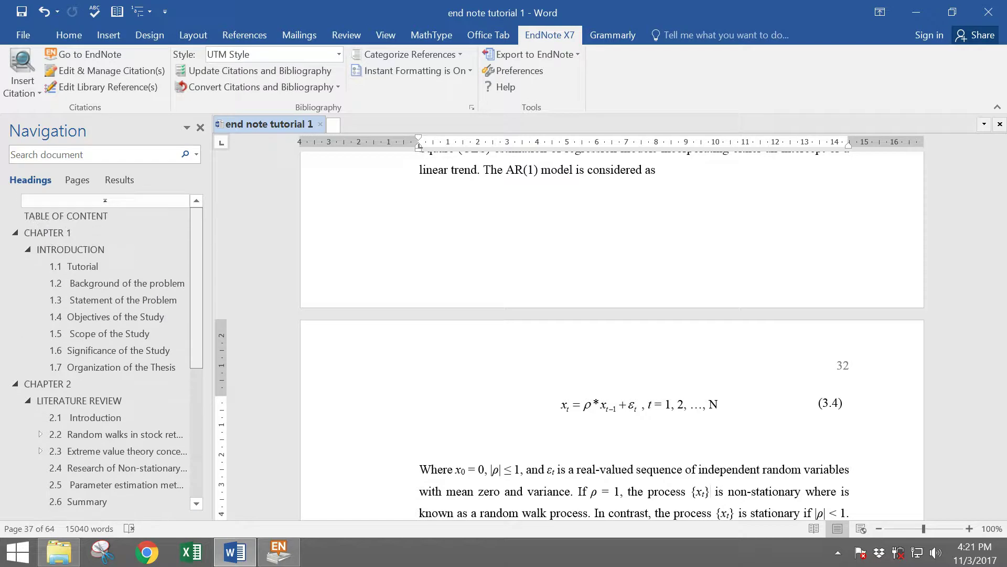
left_click(79, 266)
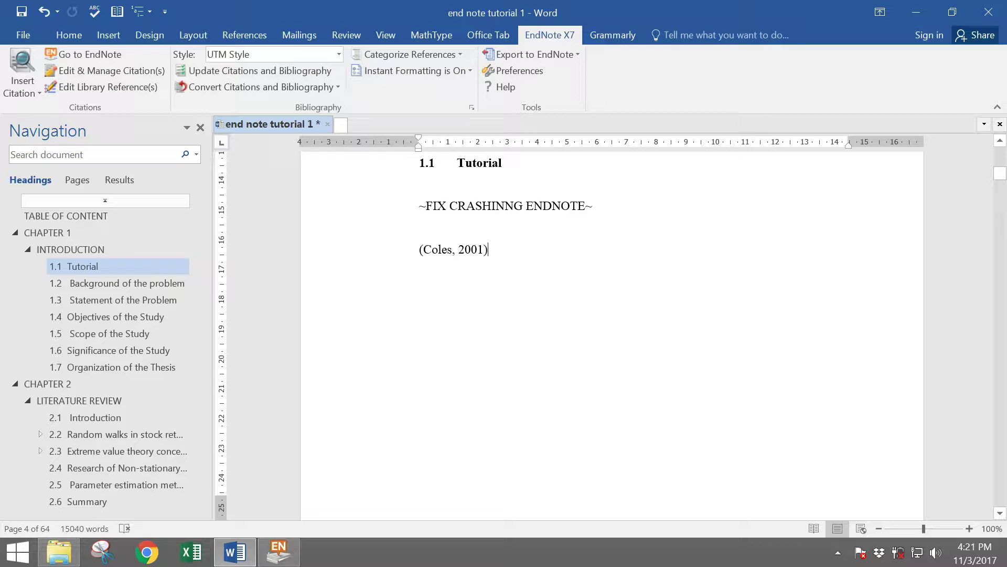
Add a row of dots after the 2001 citation and start a new line below it.
key("ctrl+z")
type("..")
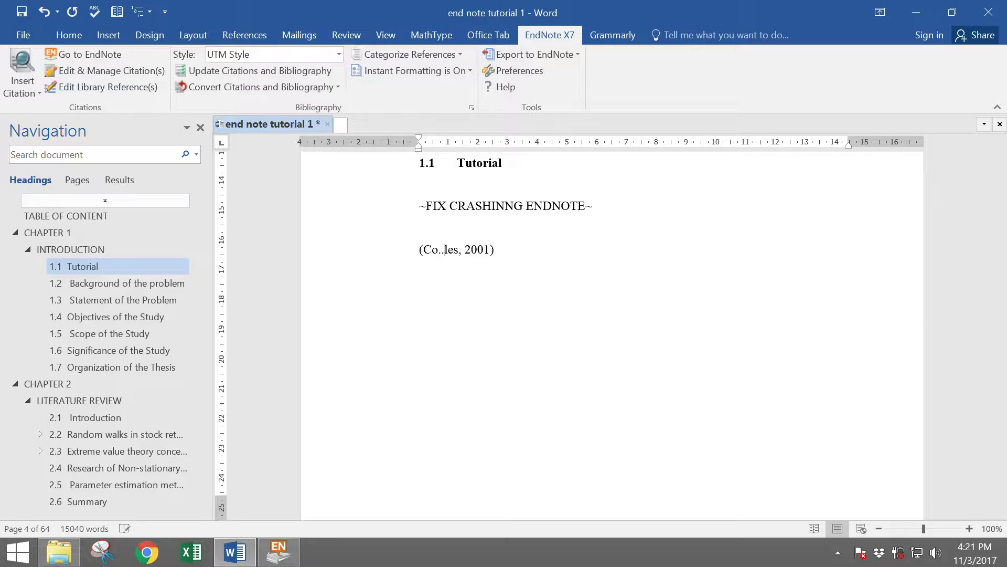
key("BackSpace")
key("BackSpace")
type("..............................................")
key("Return")
Insert the 2006 citation "An analysis of the distribution of extremes in indices of share returns in the US, UK and Japan from 1963 to 2000".
left_click(22, 84)
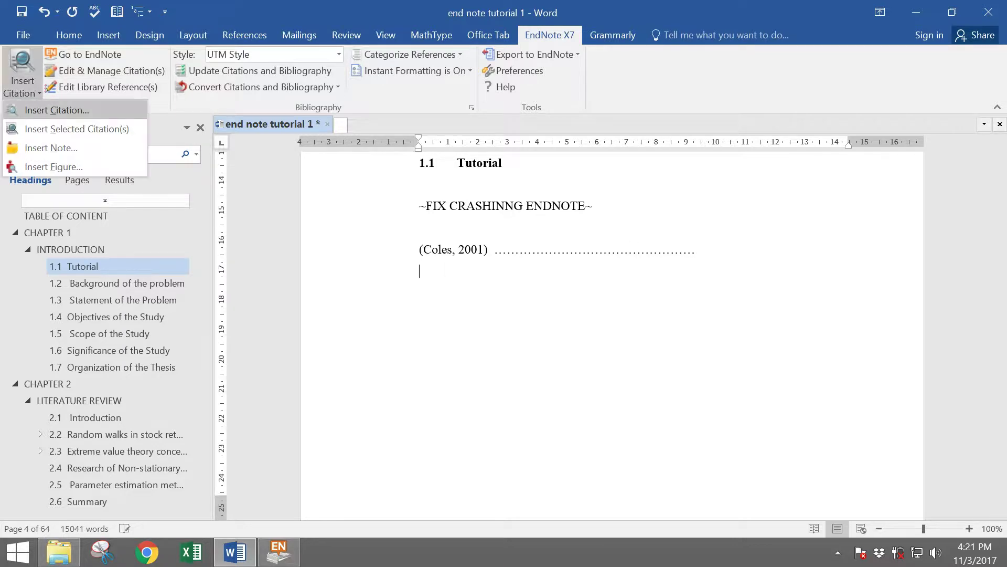
left_click(57, 110)
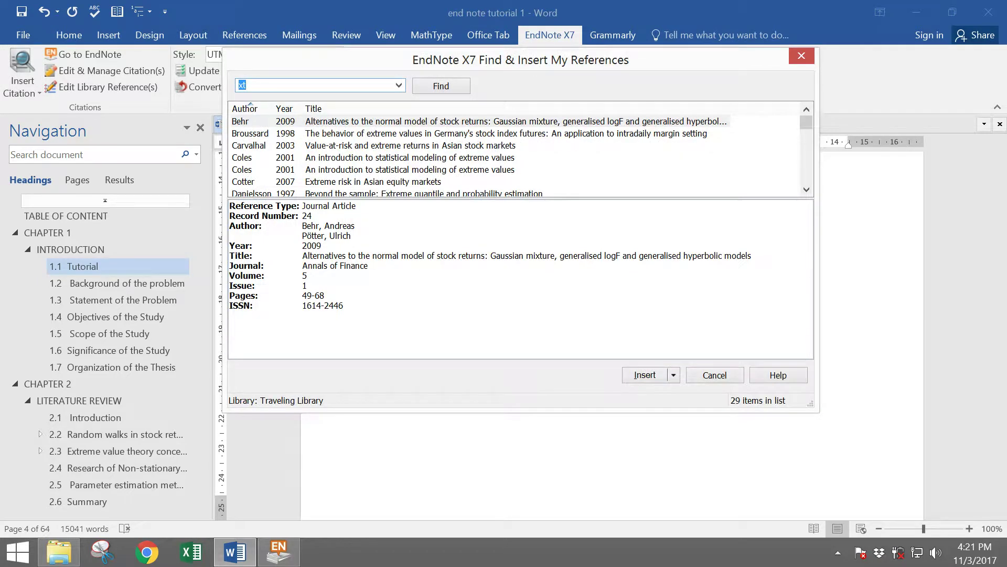
left_click(410, 157)
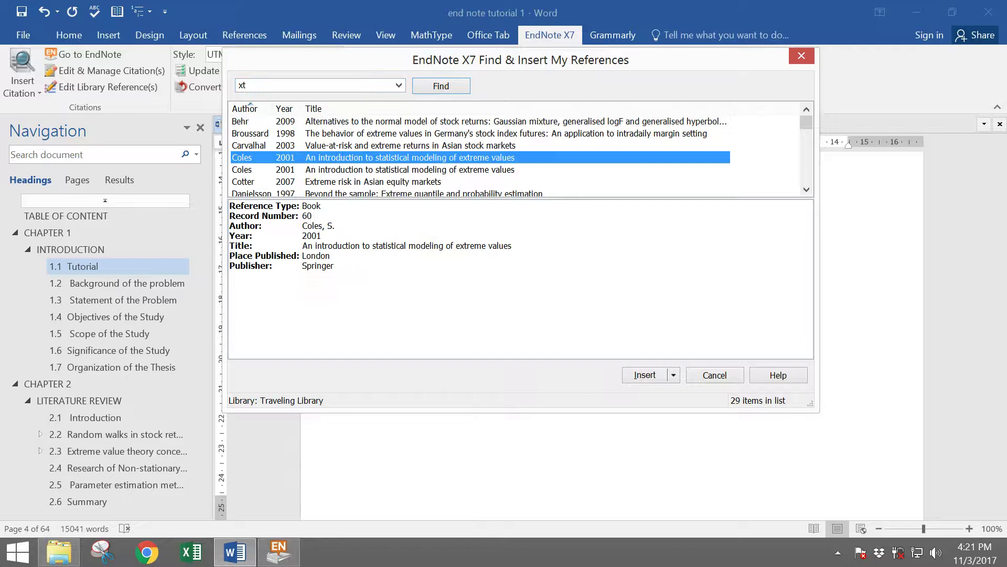
scroll(514, 157, "down", 2)
left_click(409, 145)
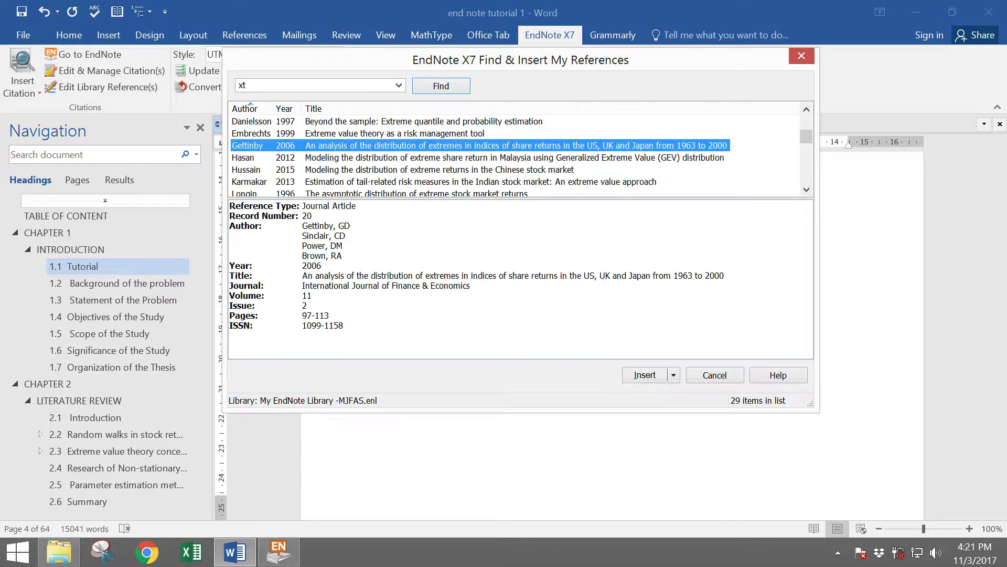
key("Return")
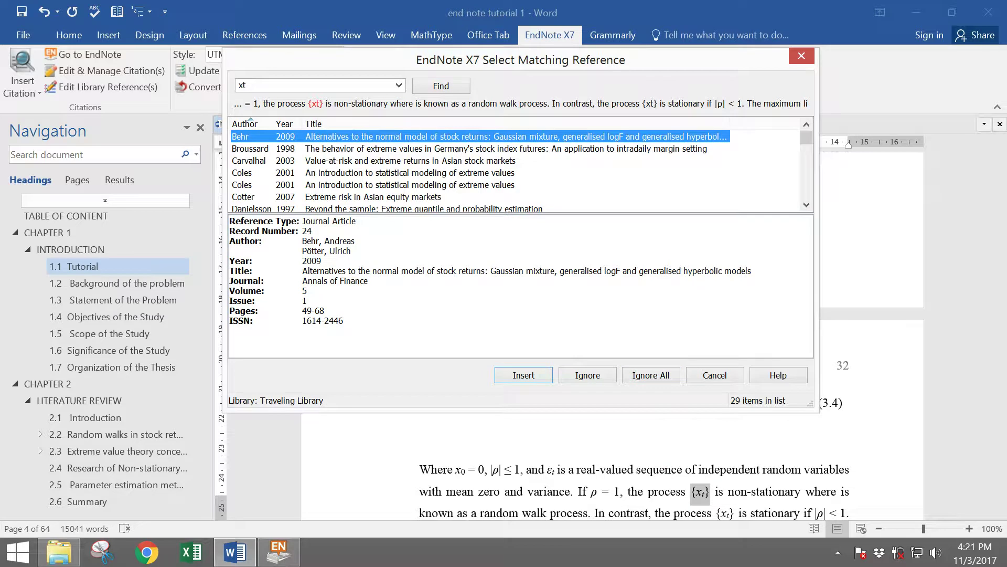
Skip the {xt} match without inserting a reference and go back to the 1.1 Tutorial heading.
left_click(587, 375)
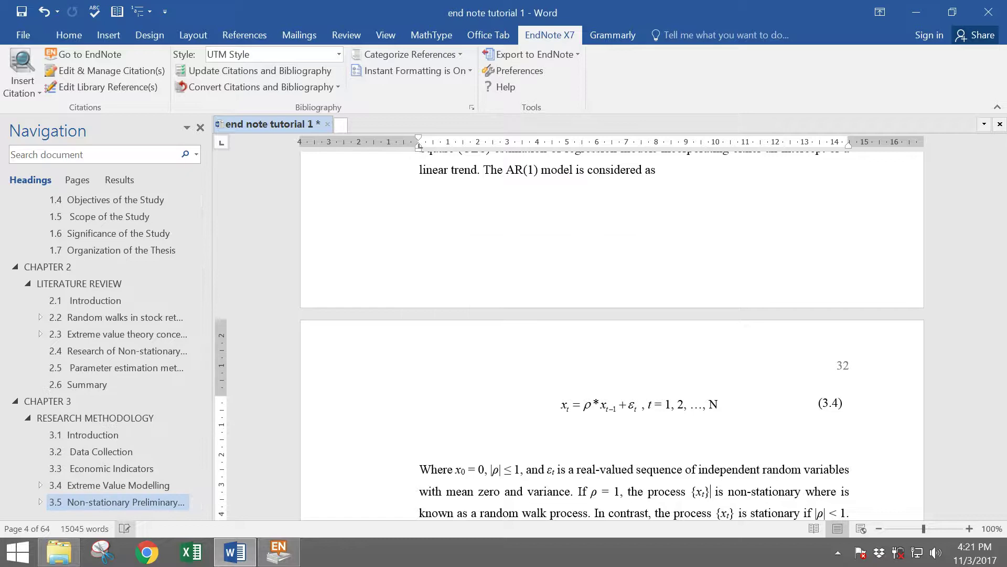
scroll(612, 336, "down", 1)
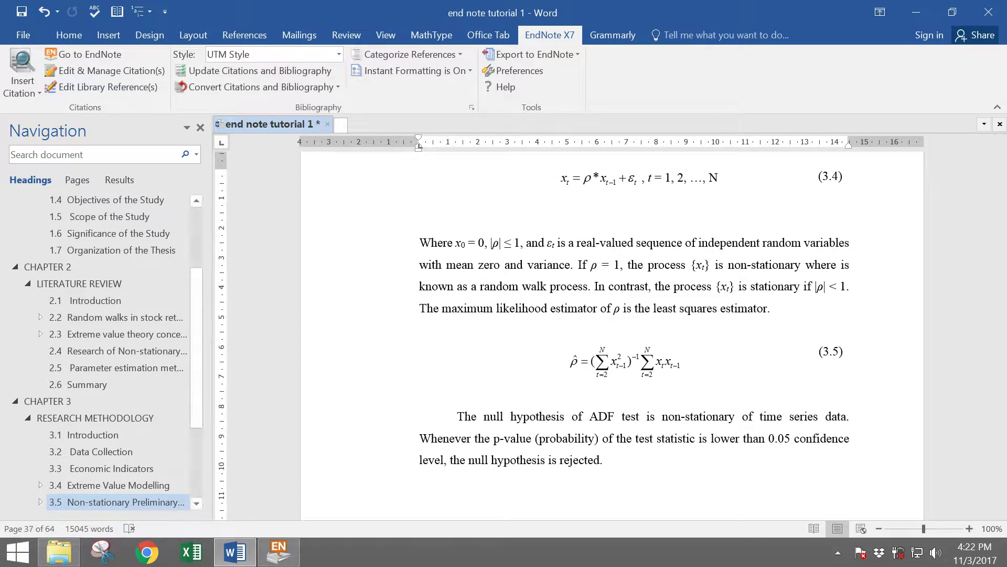
scroll(105, 266, "up", 3)
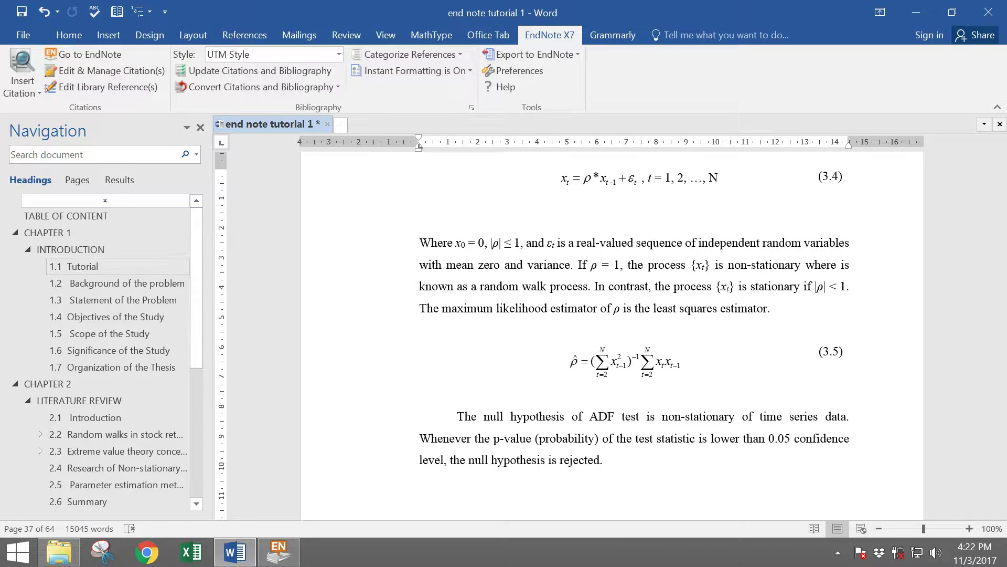
left_click(78, 266)
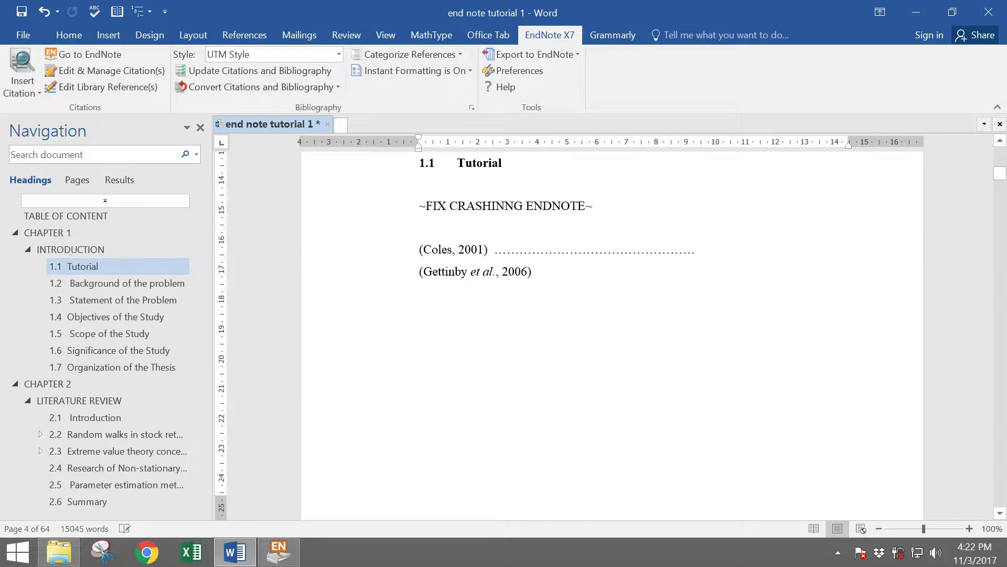
Add a row of dots after the 2006 citation and leave an empty line below it.
type(".")
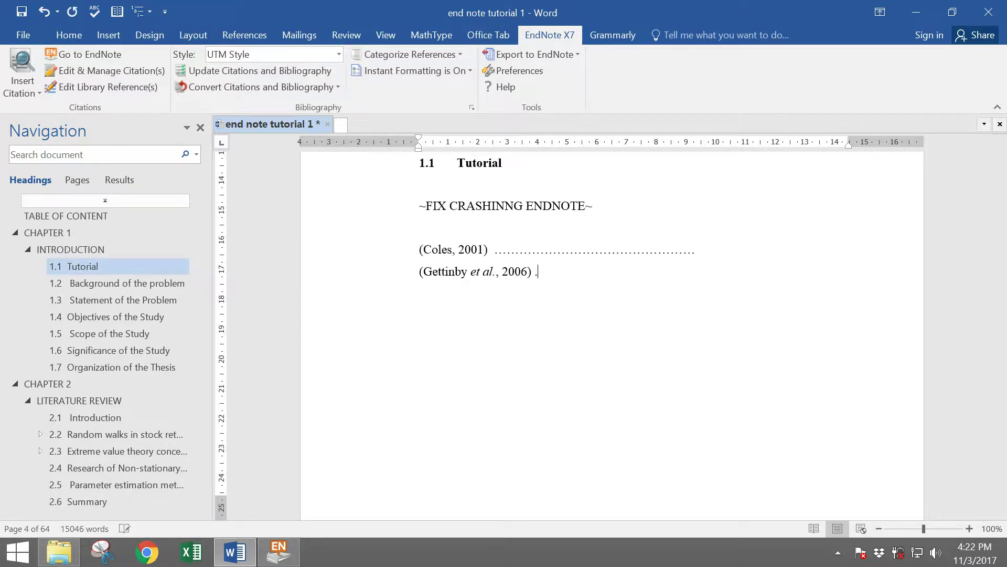
type("................................................................")
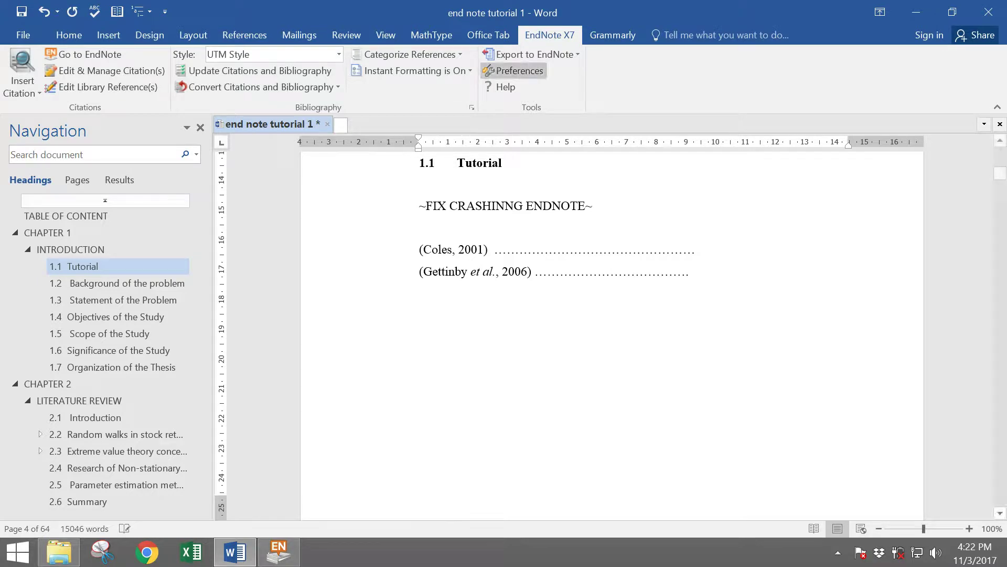
key("Return")
key("Return")
Turn off EndNote's Instant Formatting for the document.
left_click(69, 34)
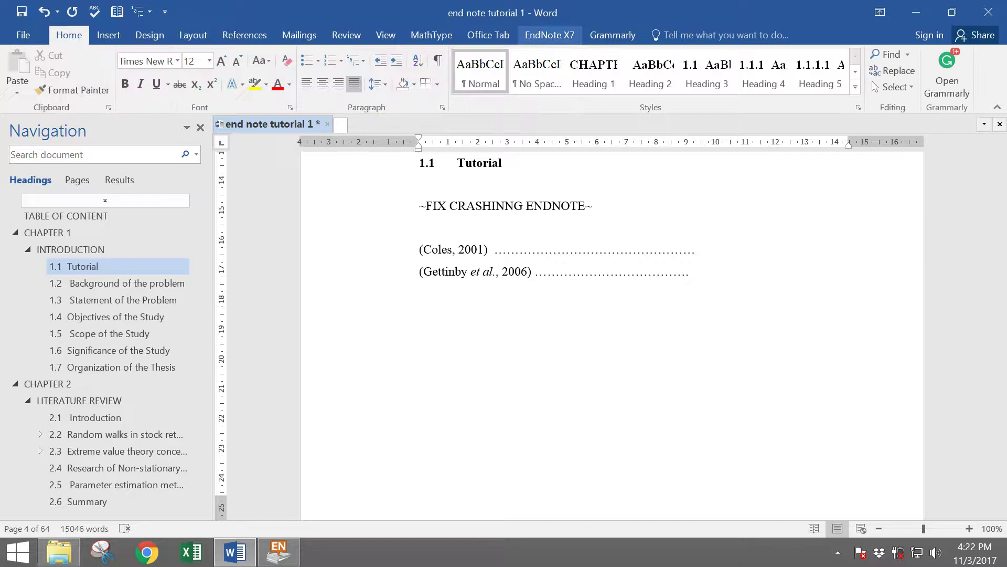
left_click(549, 35)
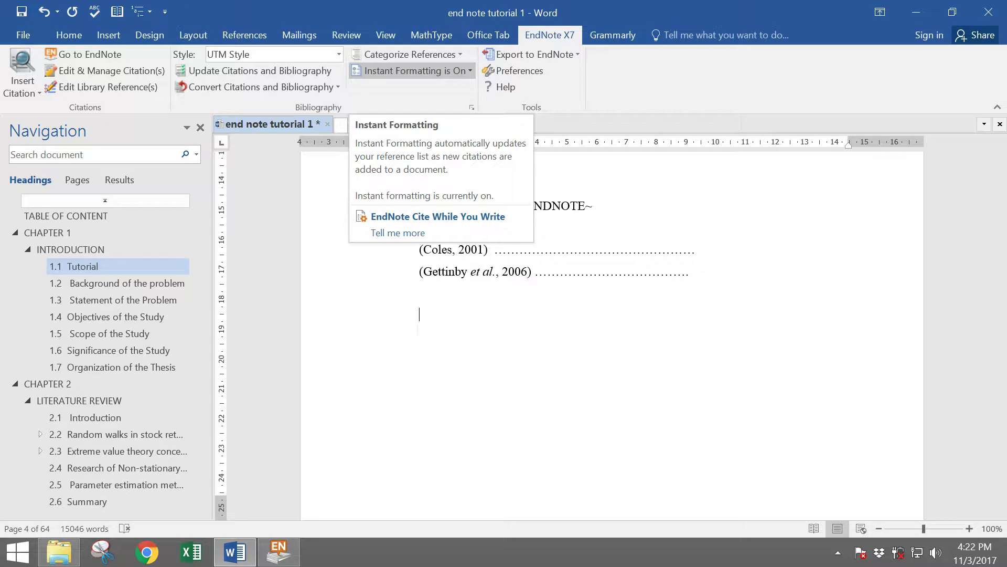
left_click(414, 70)
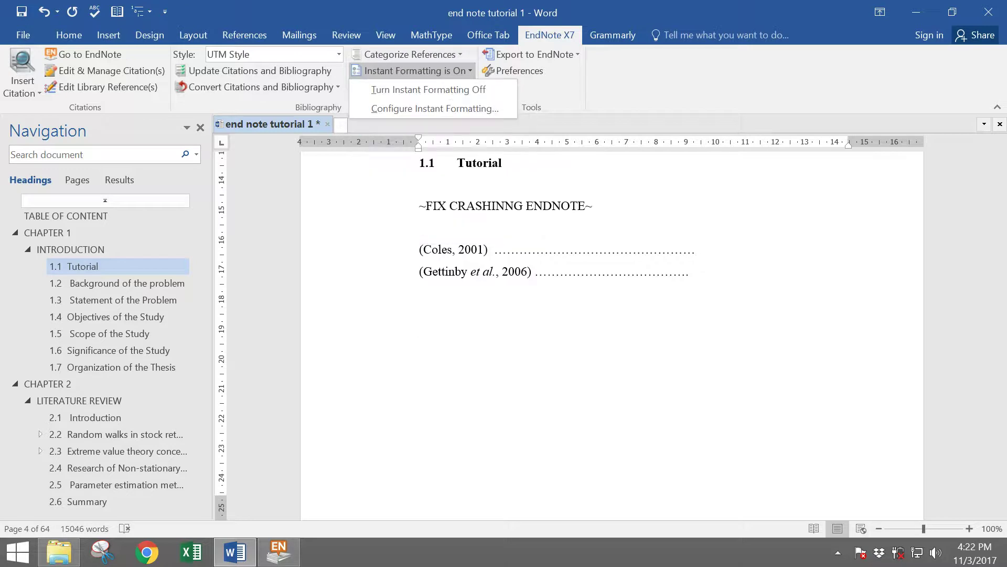
key("Escape")
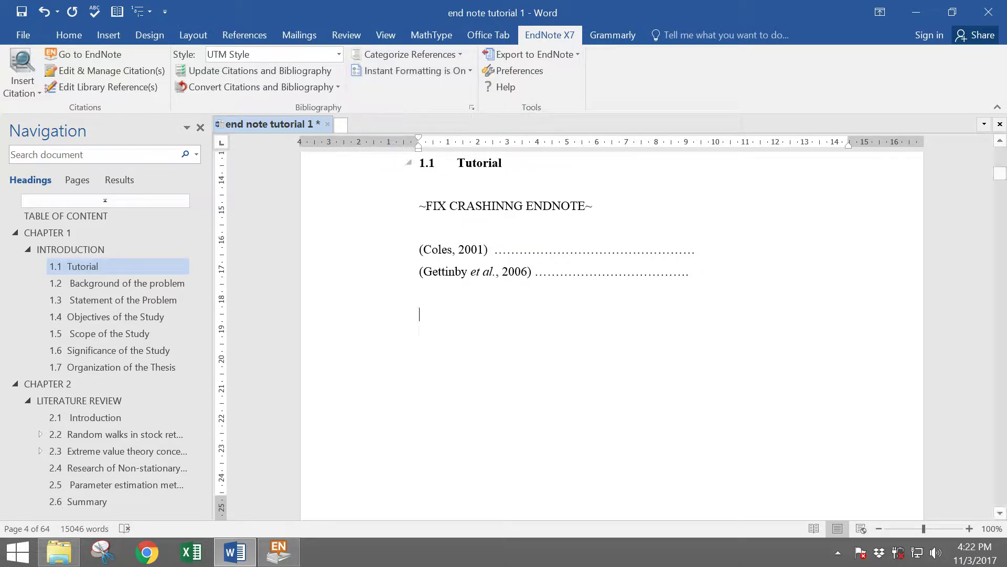
left_click(415, 70)
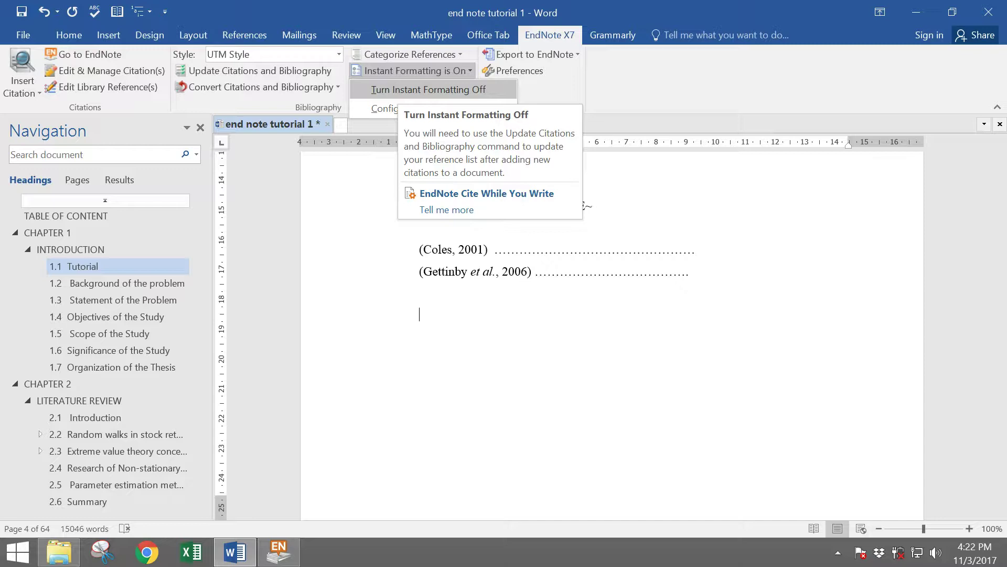
left_click(398, 90)
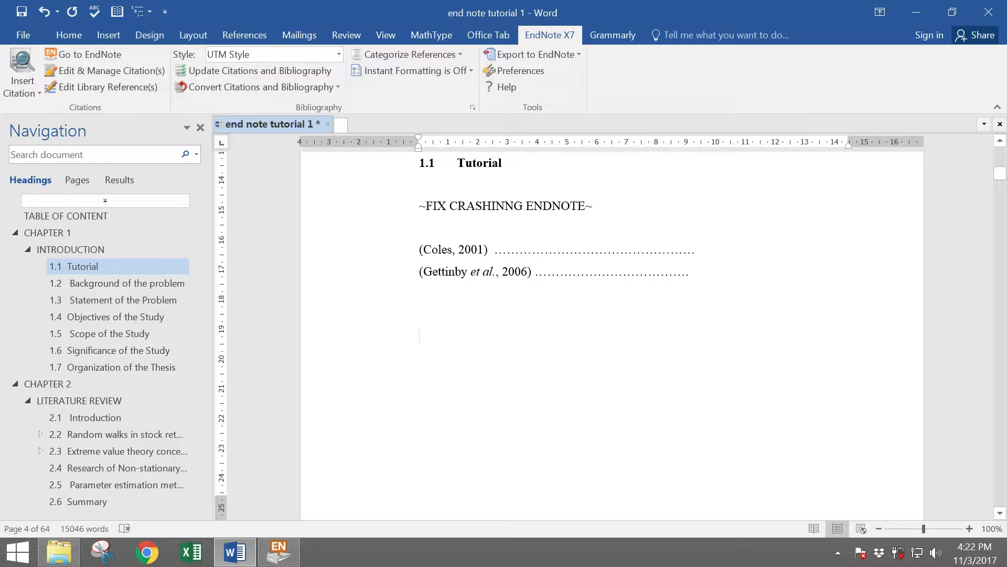
Search the references for "H" and insert the 1965 citation "The behavior of stock-market prices" below the dotted lines.
left_click(21, 89)
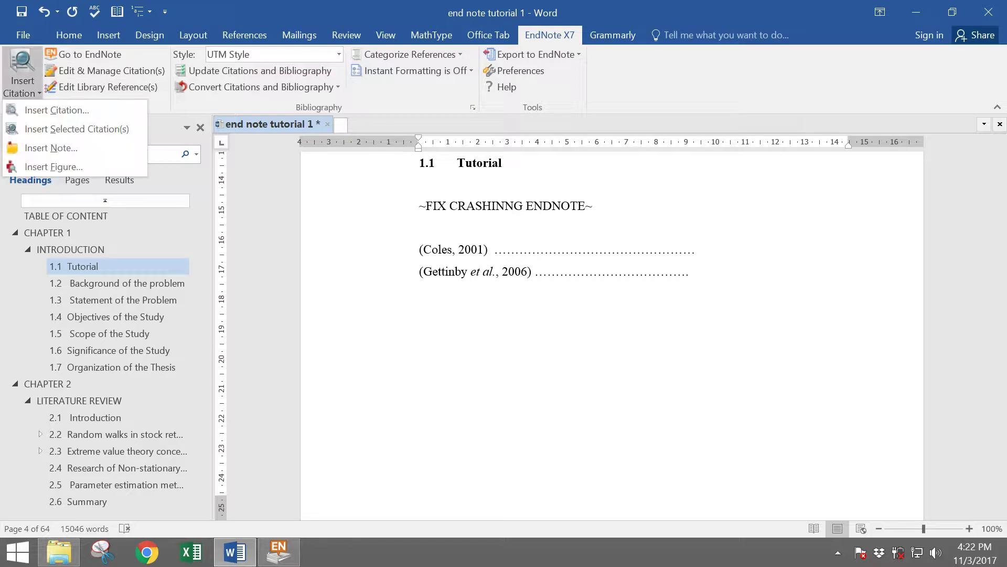
left_click(53, 110)
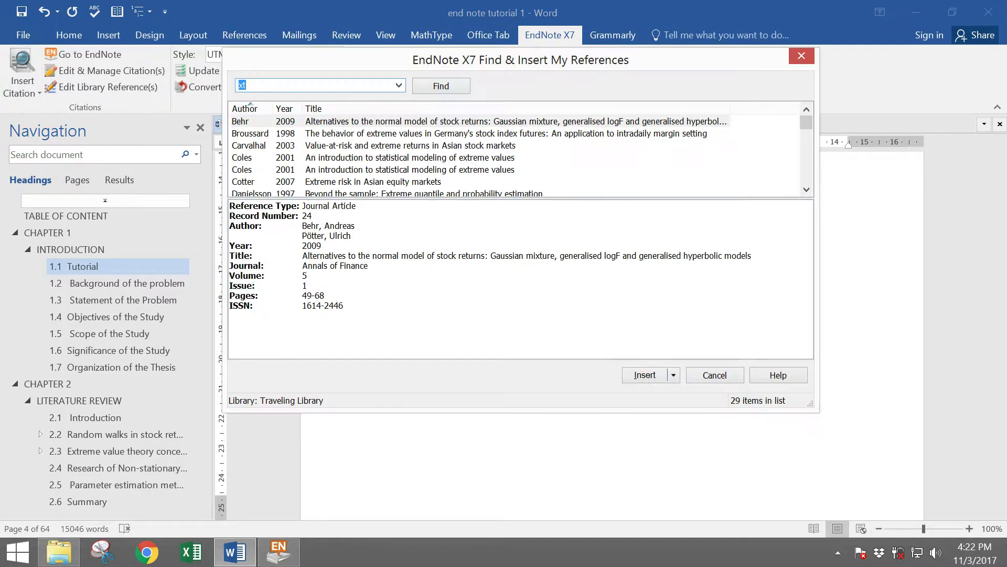
type("H")
key("Return")
left_click(367, 169)
scroll(479, 152, "down", 1)
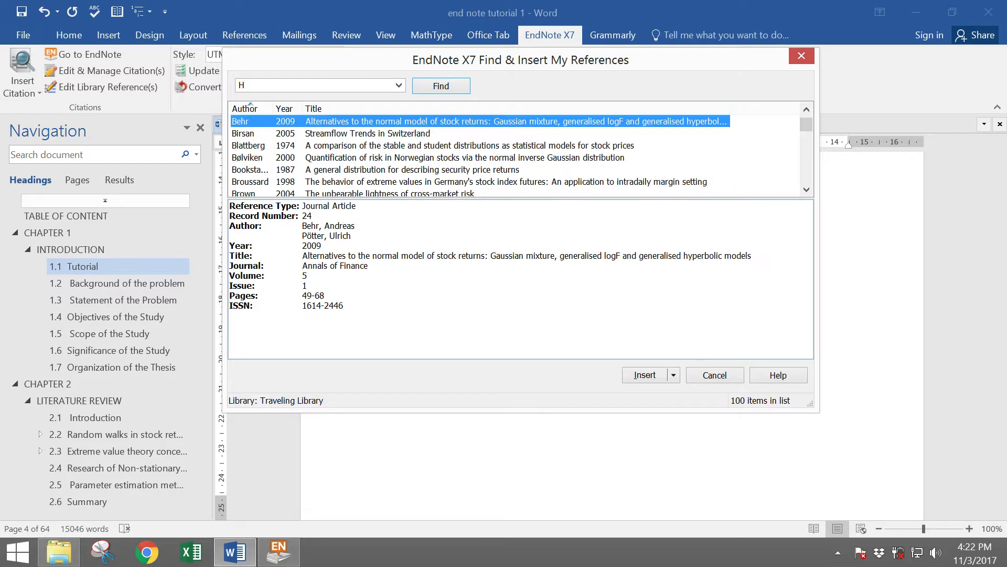
scroll(517, 157, "down", 4)
left_click(372, 169)
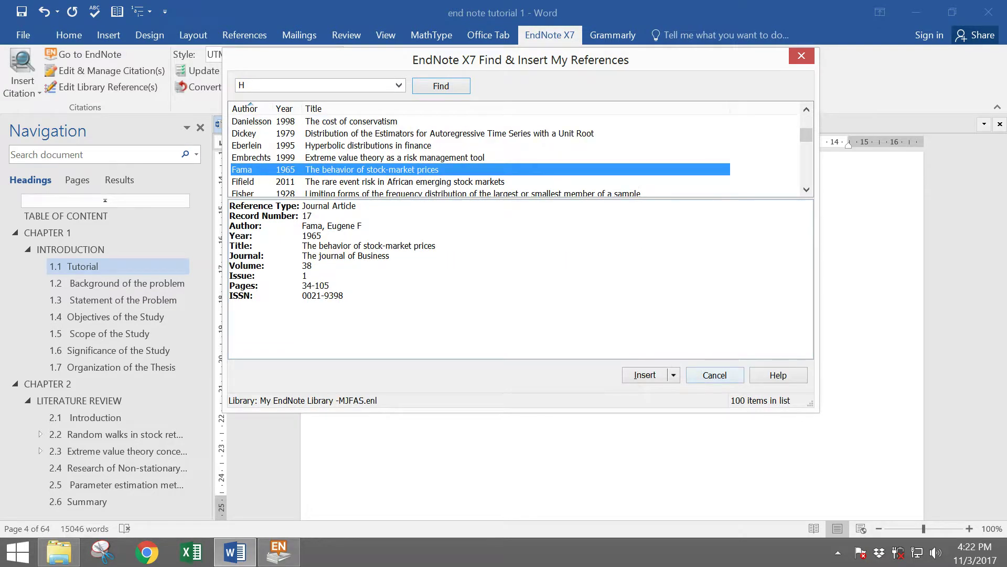
key("Return")
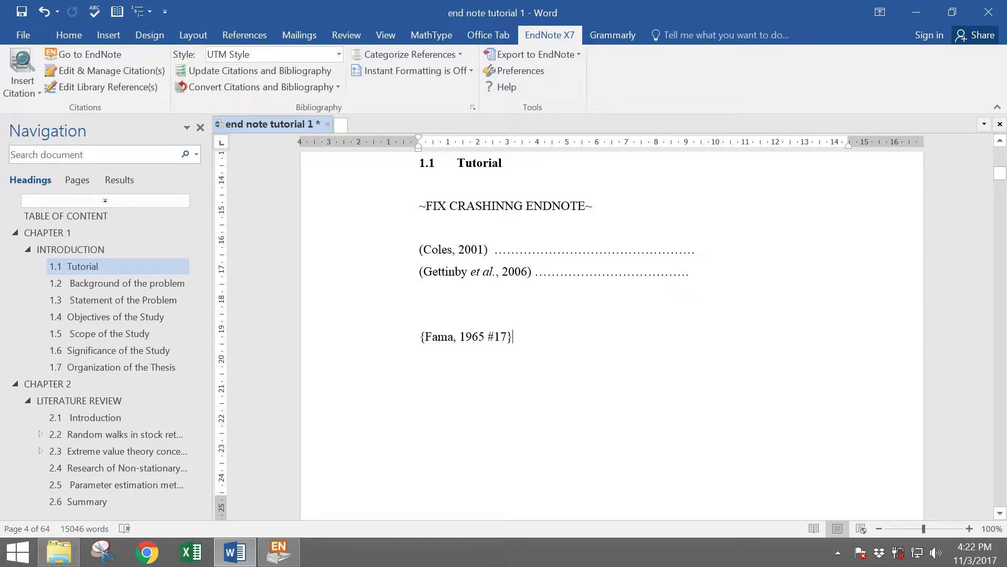
Compare the newly inserted 1965 citation's format with that of the 2006 citation above it.
left_click_drag(420, 337, 550, 338)
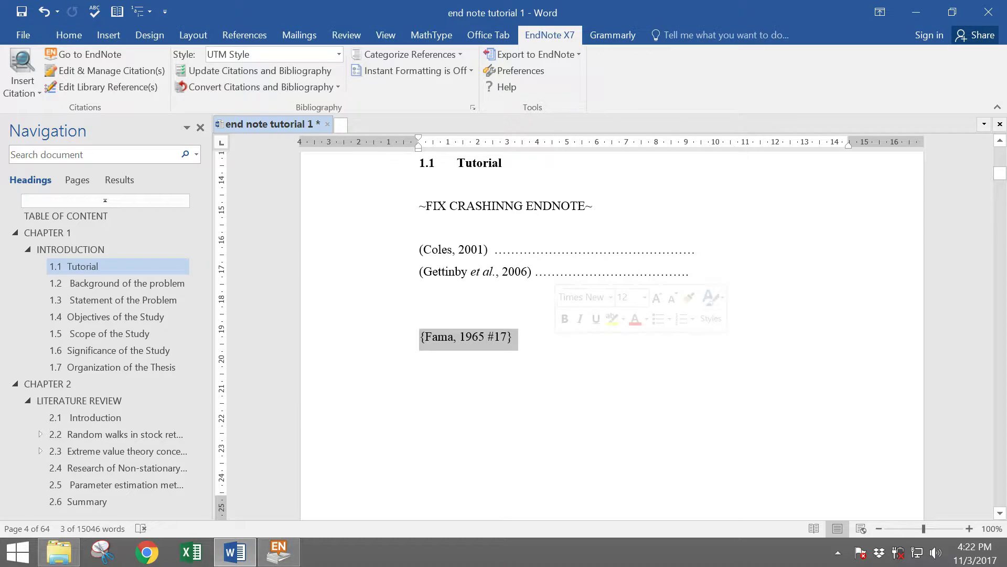
left_click_drag(419, 272, 547, 272)
left_click_drag(518, 336, 420, 336)
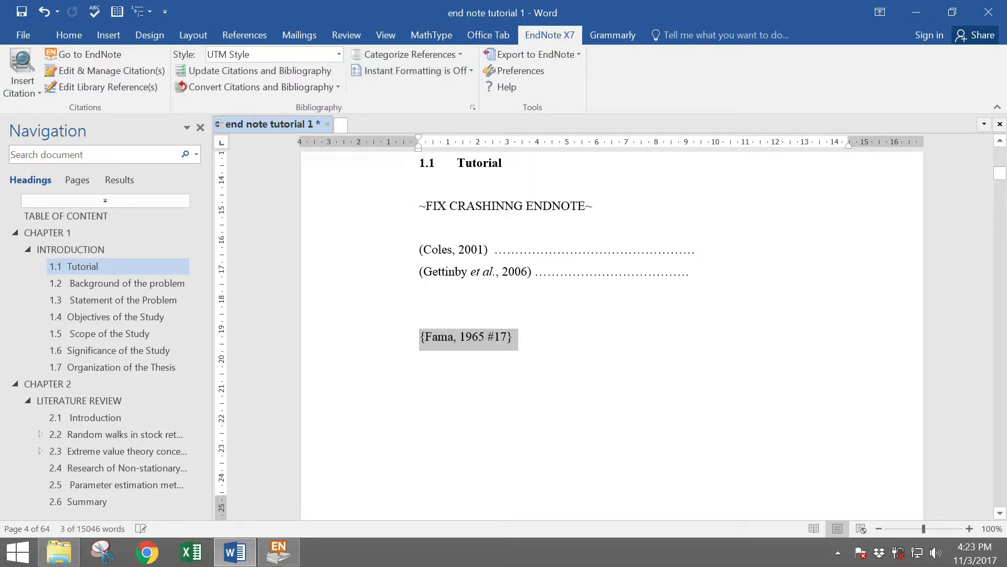
Add a row of dots after the 1965 citation and start a new line below it.
left_click(513, 337)
type("............................................................")
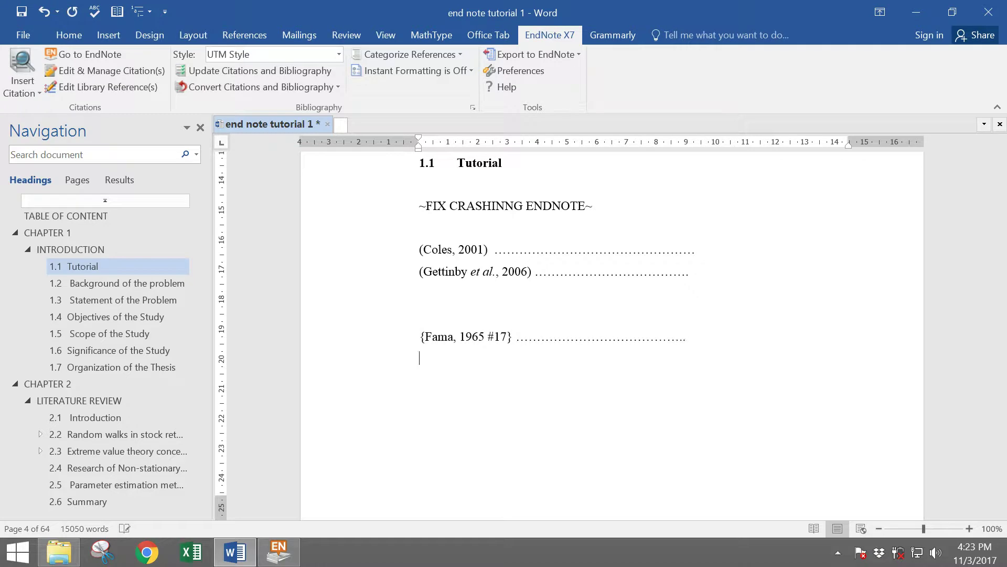
Insert the 1987 citation "A general distribution for describing security price returns" on the new line and follow it with a row of dots.
left_click(22, 87)
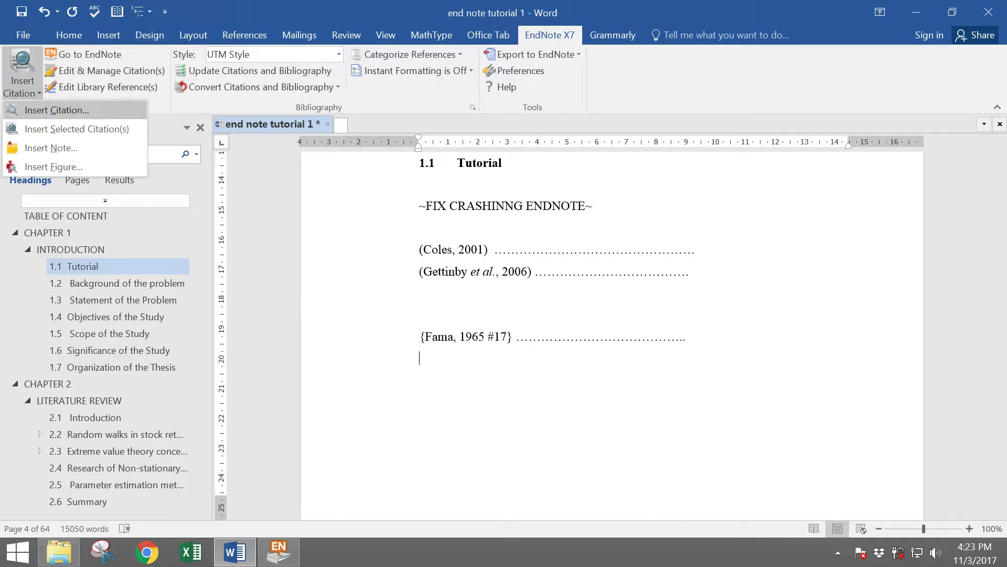
left_click(56, 109)
left_click(367, 170)
scroll(368, 169, "down", 1)
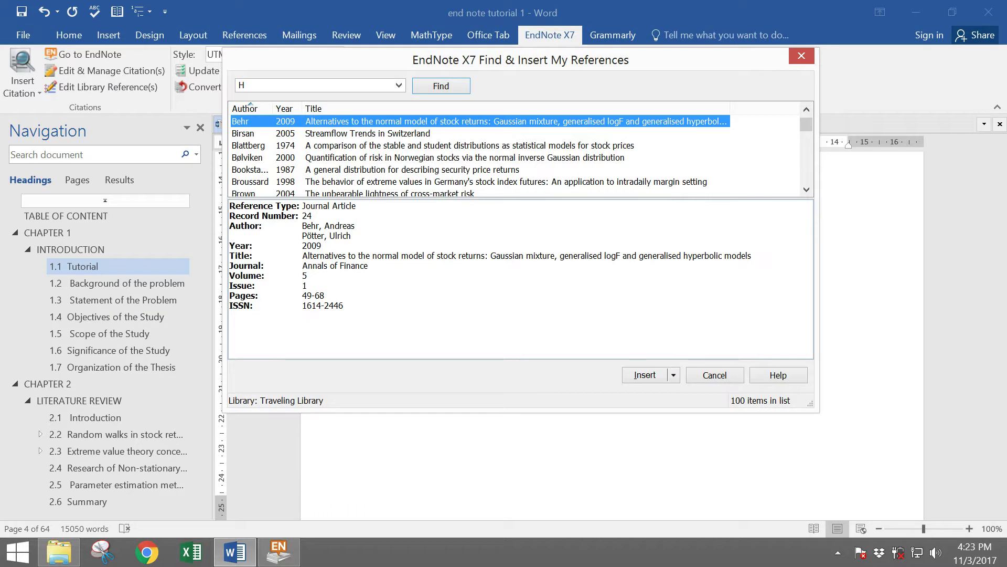
left_click(367, 170)
left_click(645, 375)
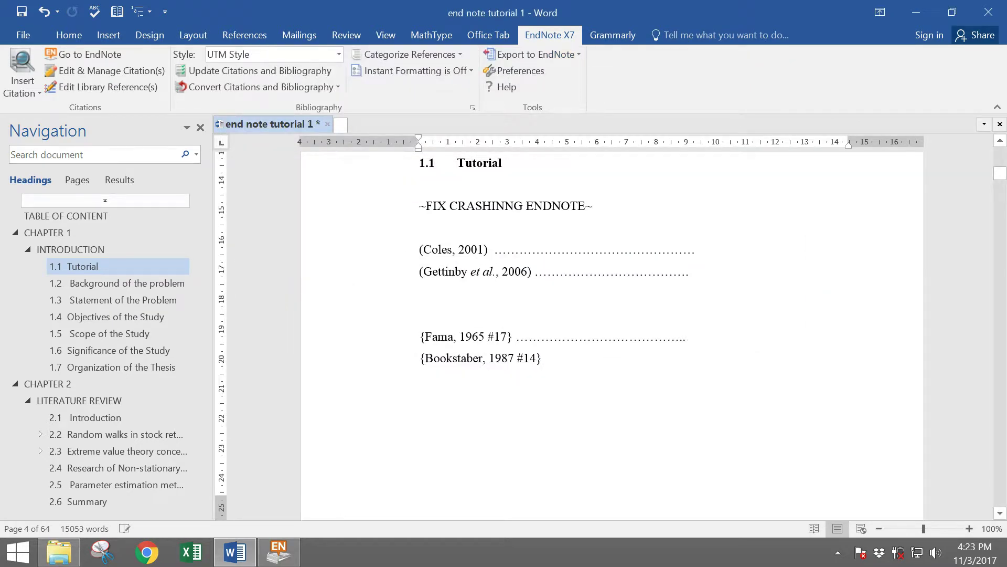
type(".............................")
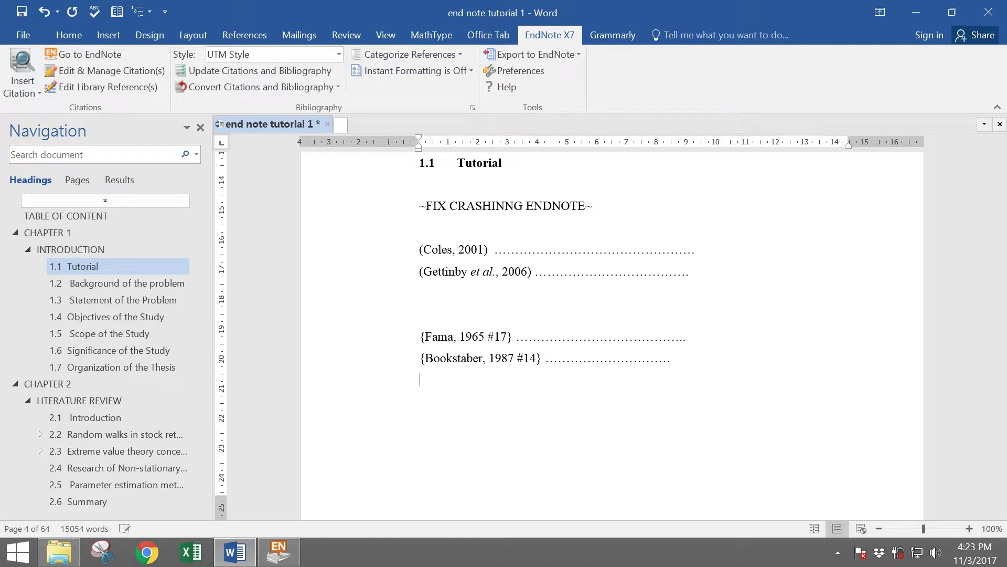
Examine the two dotted lines with the 1965 and 1987 citations in their unformatted curly-bracket form.
left_click_drag(420, 379, 420, 336)
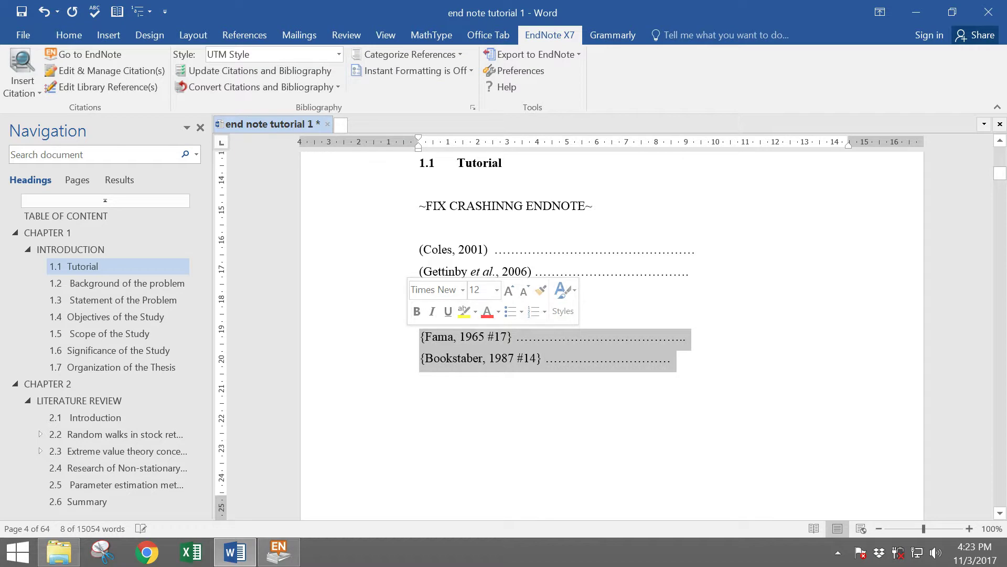
left_click(583, 359)
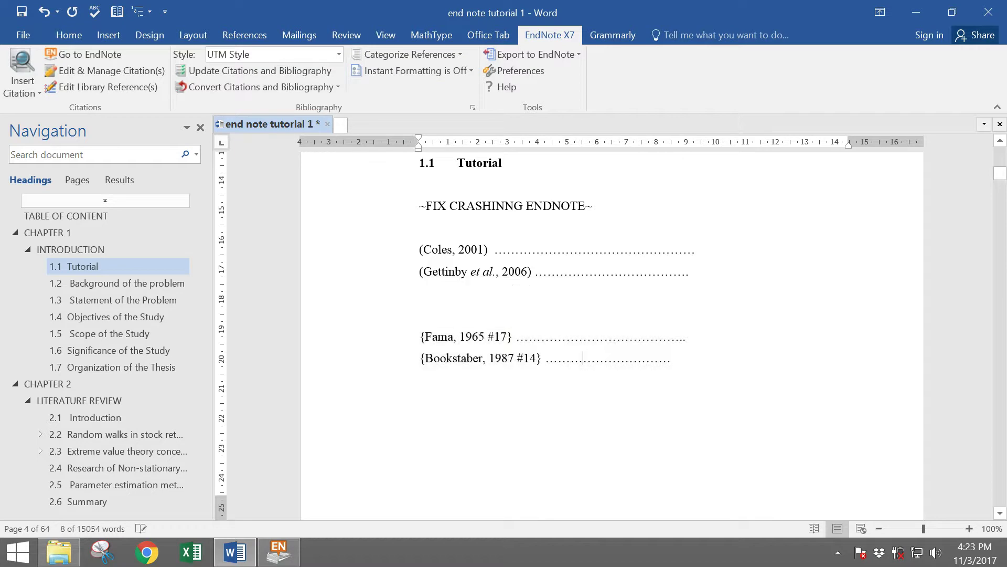
left_click(647, 360)
left_click_drag(647, 360, 420, 337)
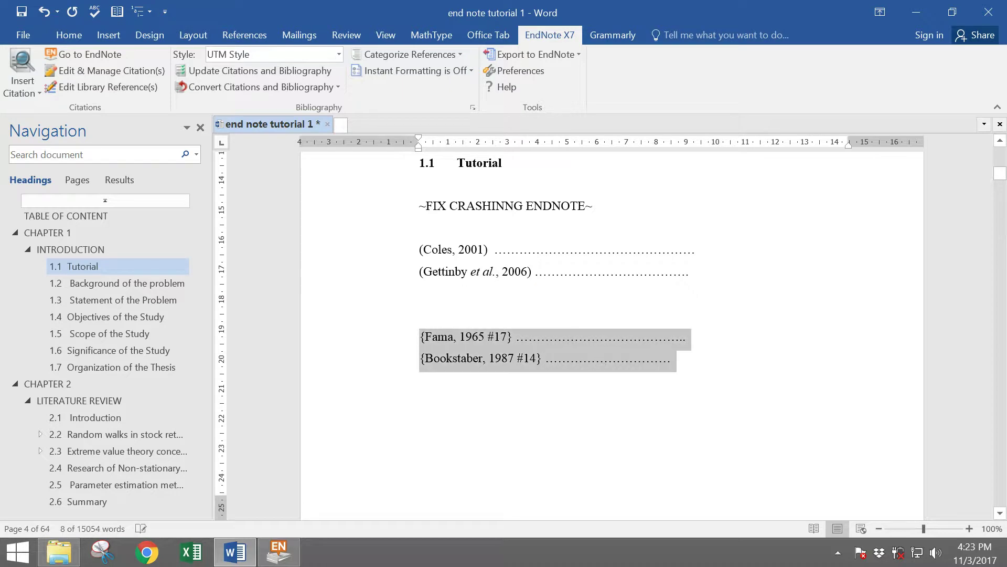
left_click(646, 359)
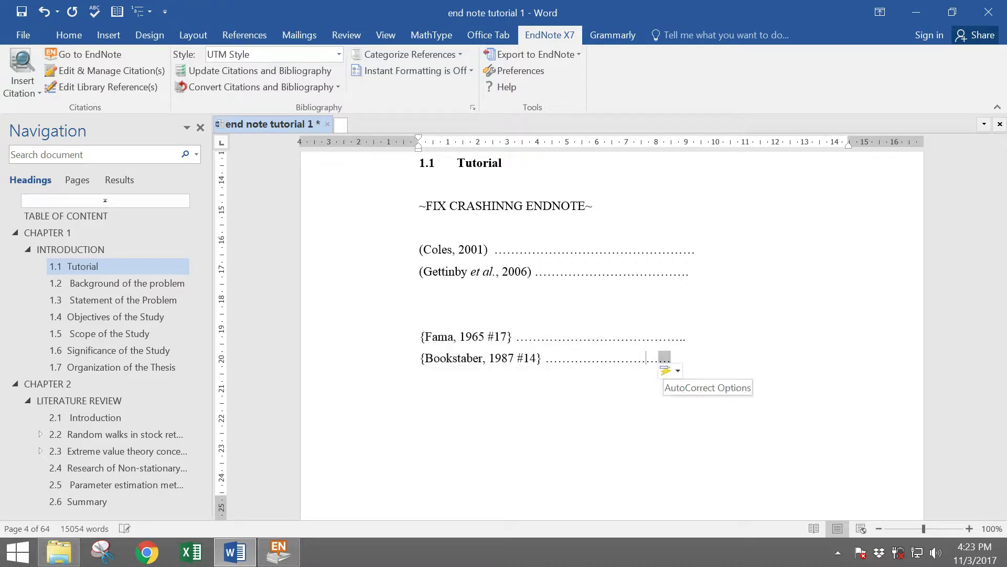
key("Return")
key("BackSpace")
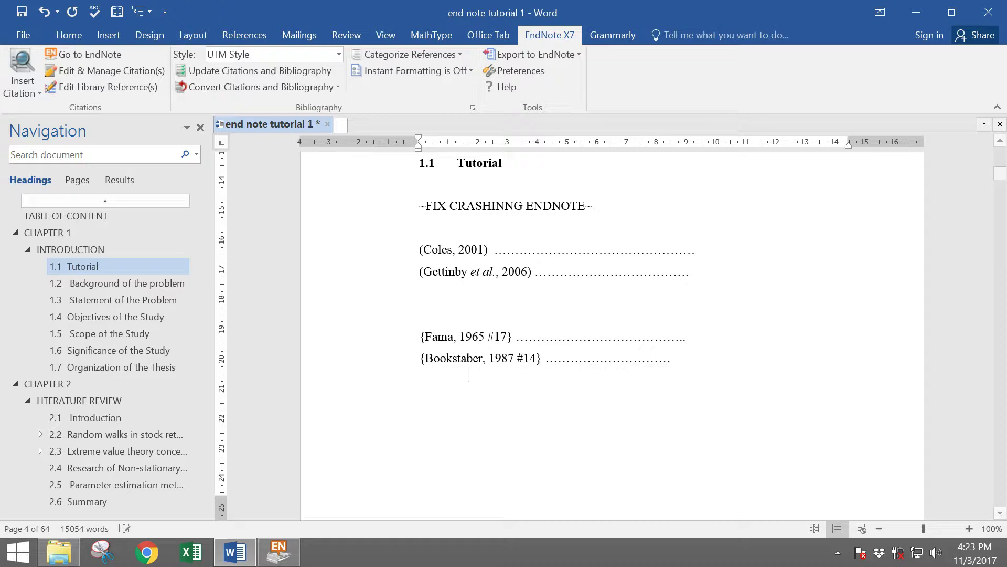
Place the cursor on the empty line below the 1987 citation and save the document.
left_click(456, 402)
left_click(419, 379)
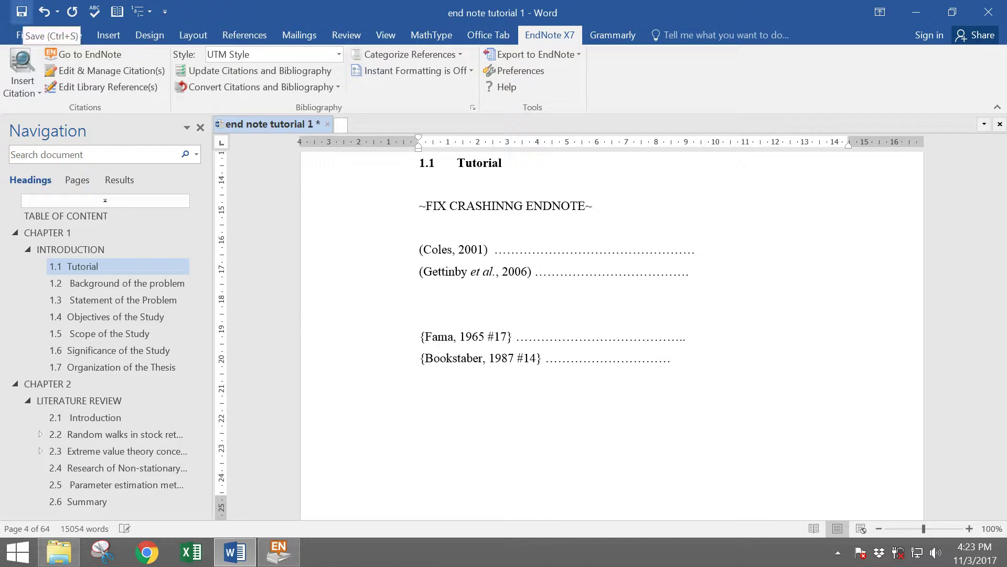
left_click(21, 11)
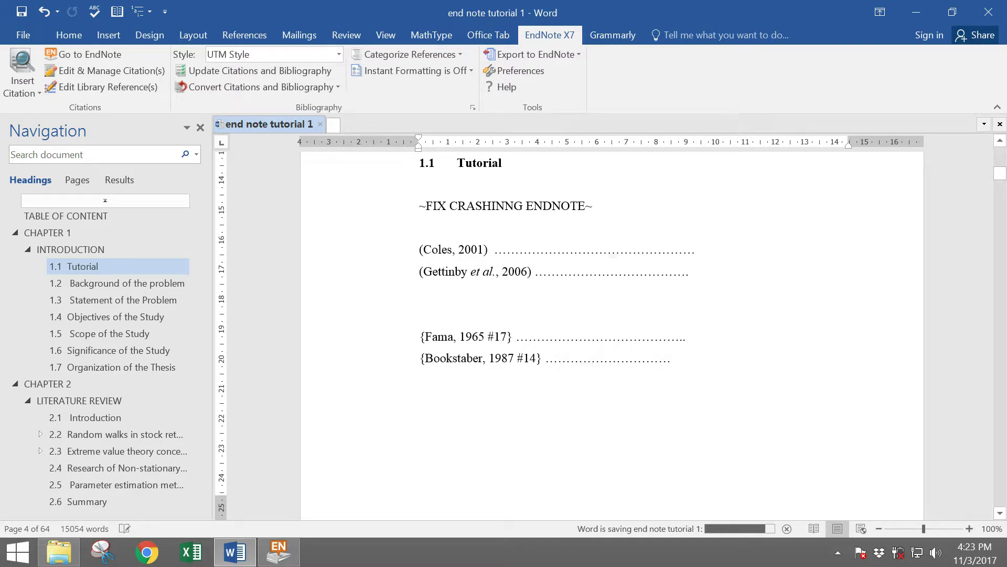
left_click(68, 35)
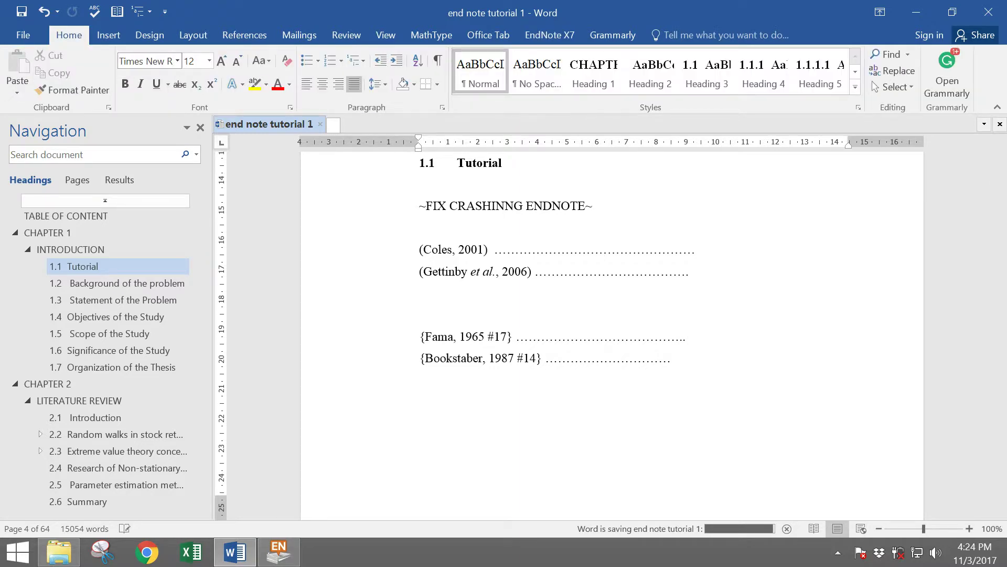
left_click(612, 35)
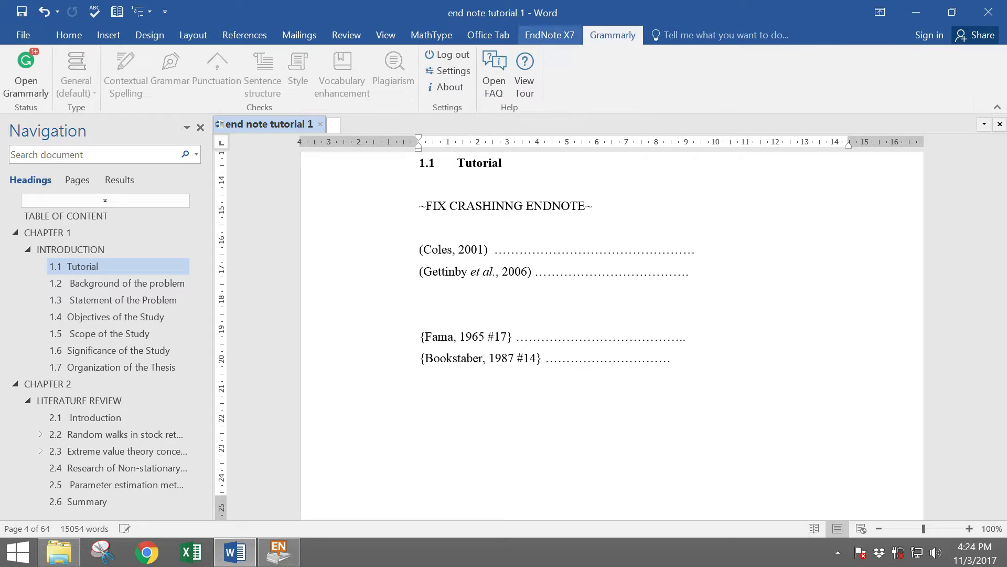
scroll(612, 336, "down", 1)
Turn EndNote's Instant Formatting back on and ignore all matches for the {xt} text.
left_click(550, 35)
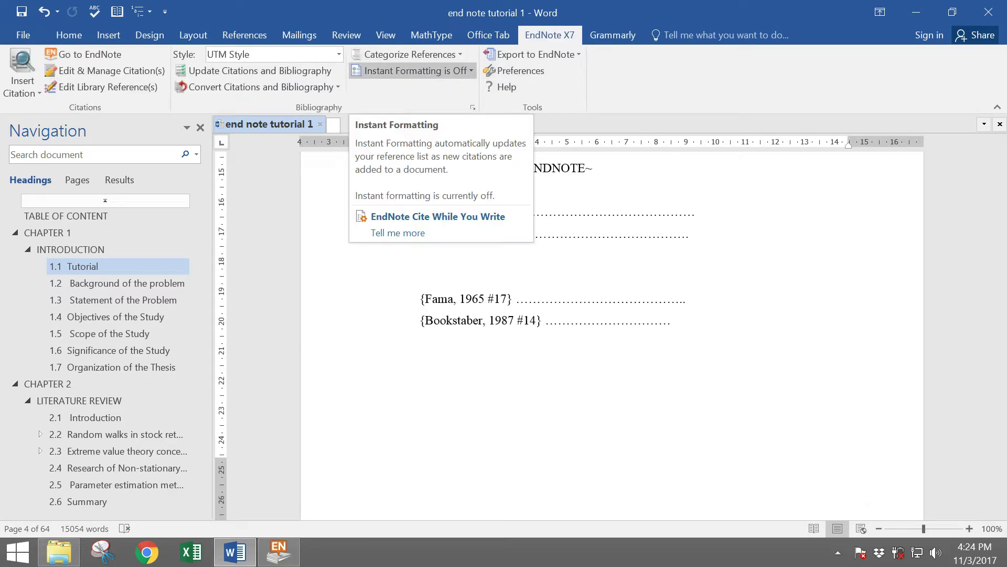
left_click(409, 71)
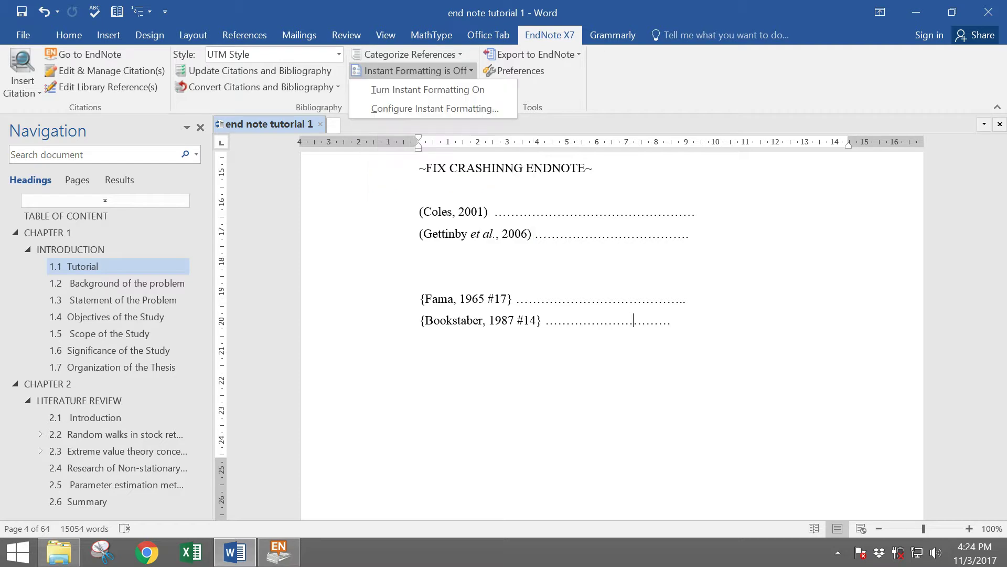
left_click(420, 89)
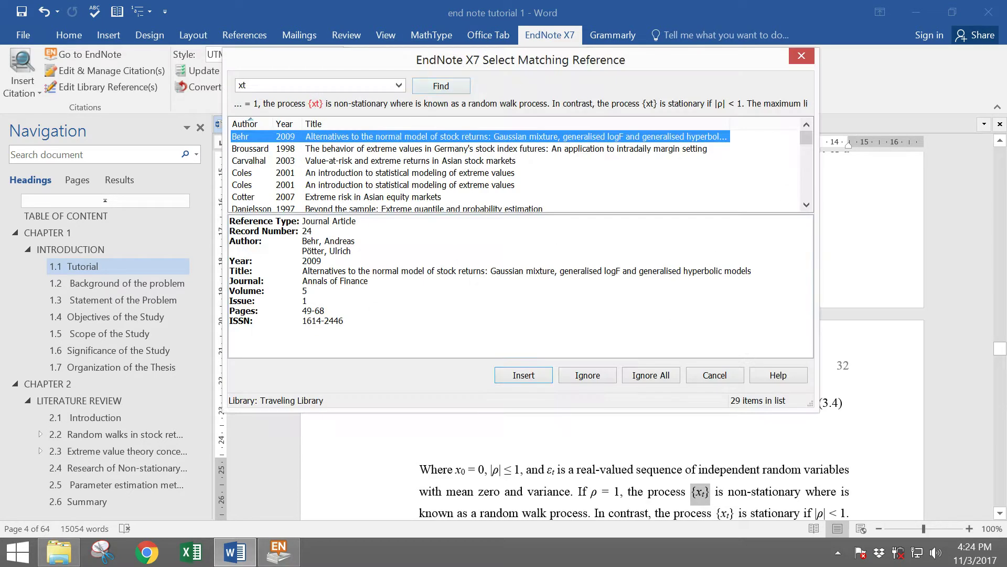
left_click(651, 375)
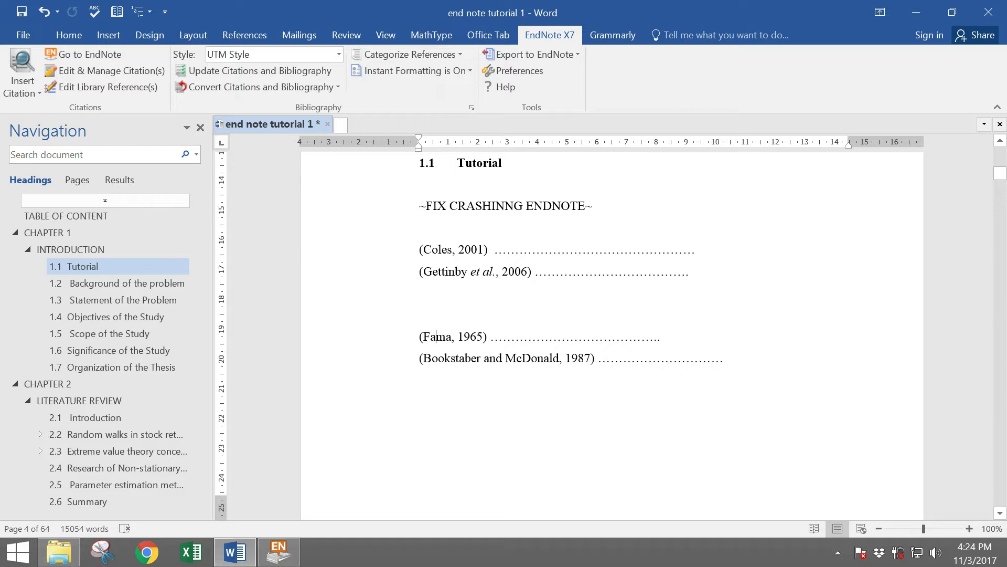
Look at the citation editing options for the 1965 citation, such as Display as: Author (Year).
right_click(476, 336)
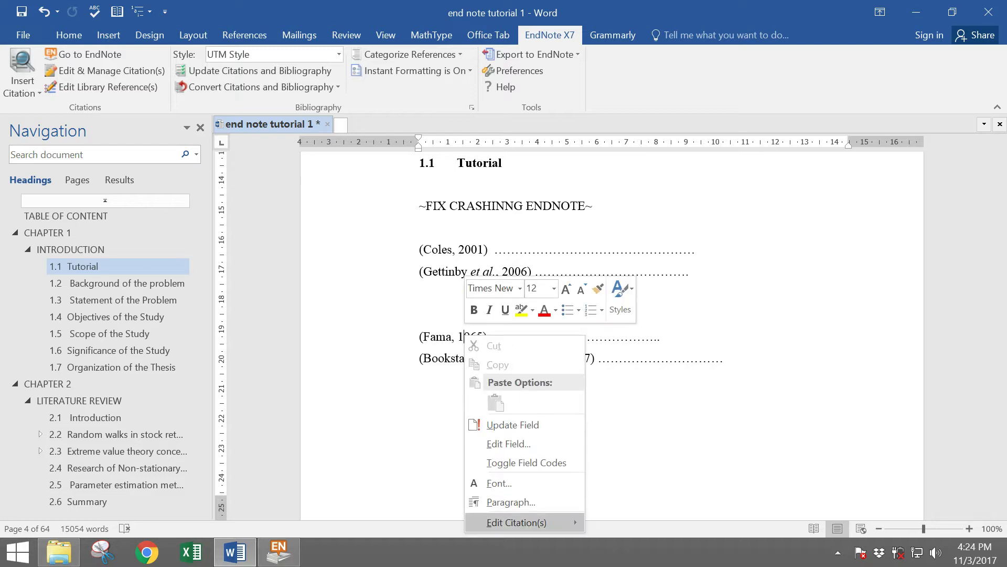
mouse_move(519, 522)
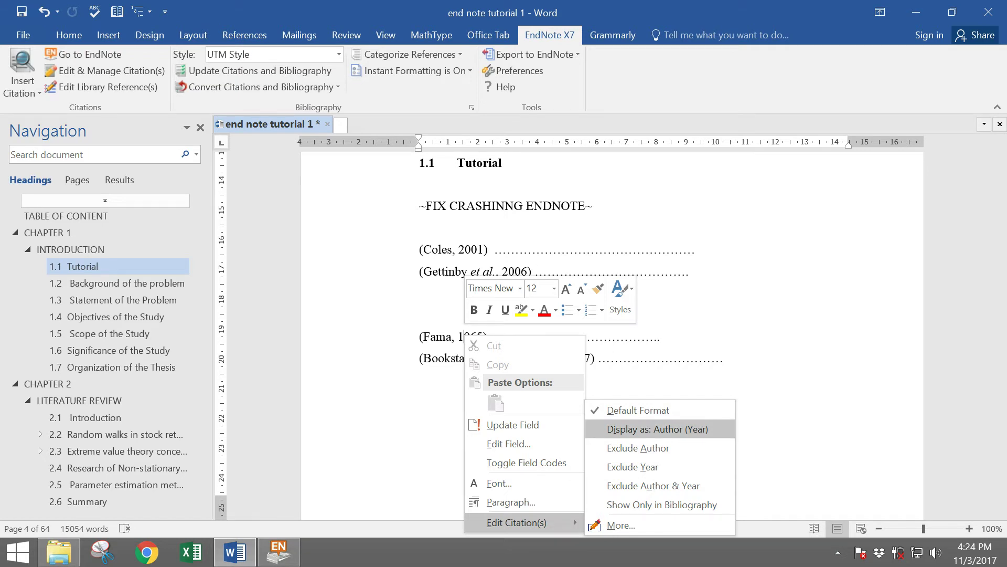
key("Escape")
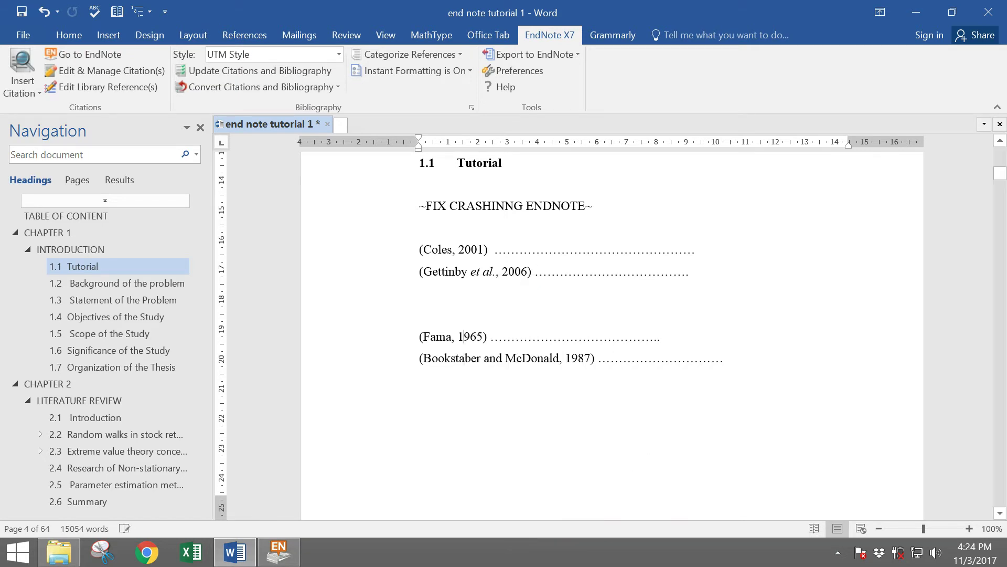
left_click(685, 371)
left_click(649, 358)
left_click(628, 337)
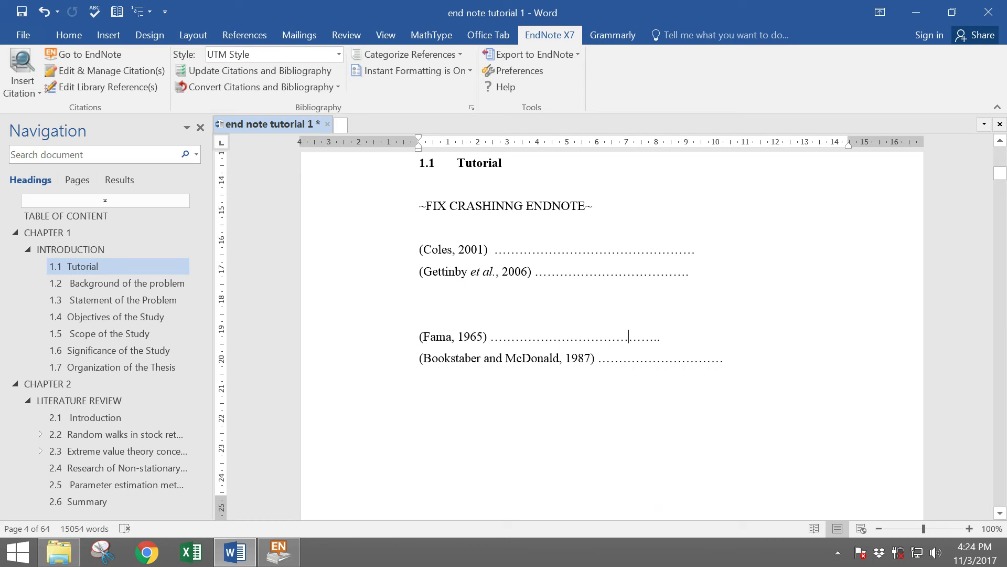